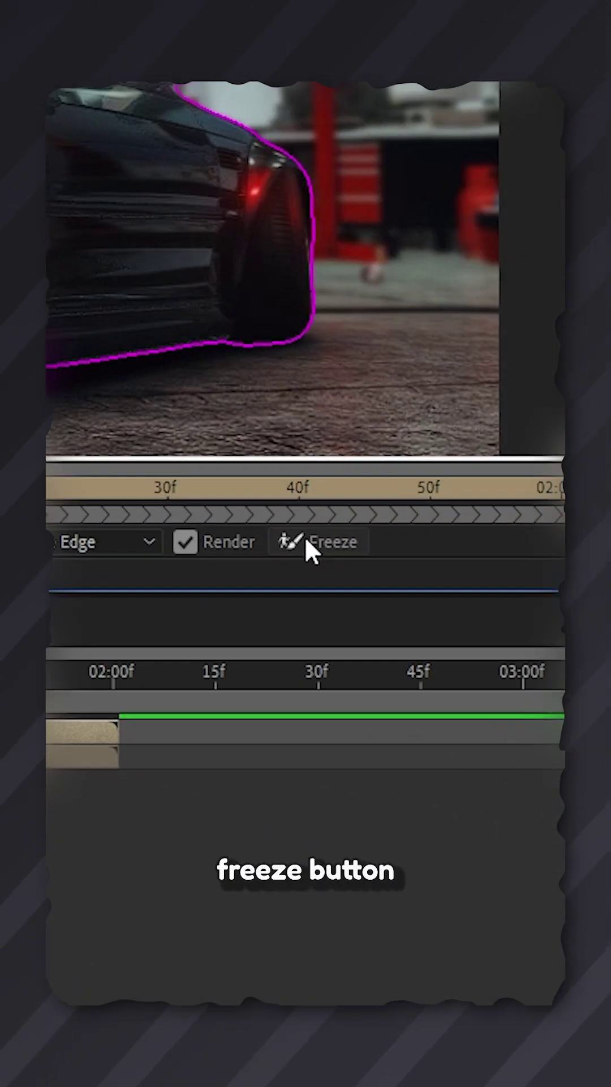
# - Freeze the rotoscoped car cutout and move its anchor point to the car's right side
pyautogui.click(304, 534)
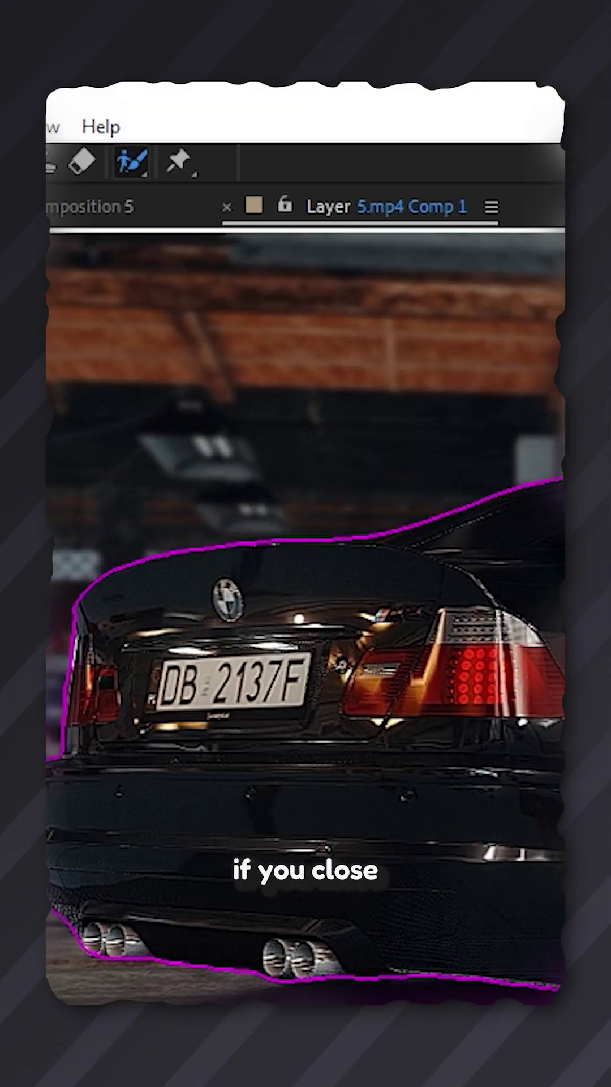
pyautogui.click(228, 207)
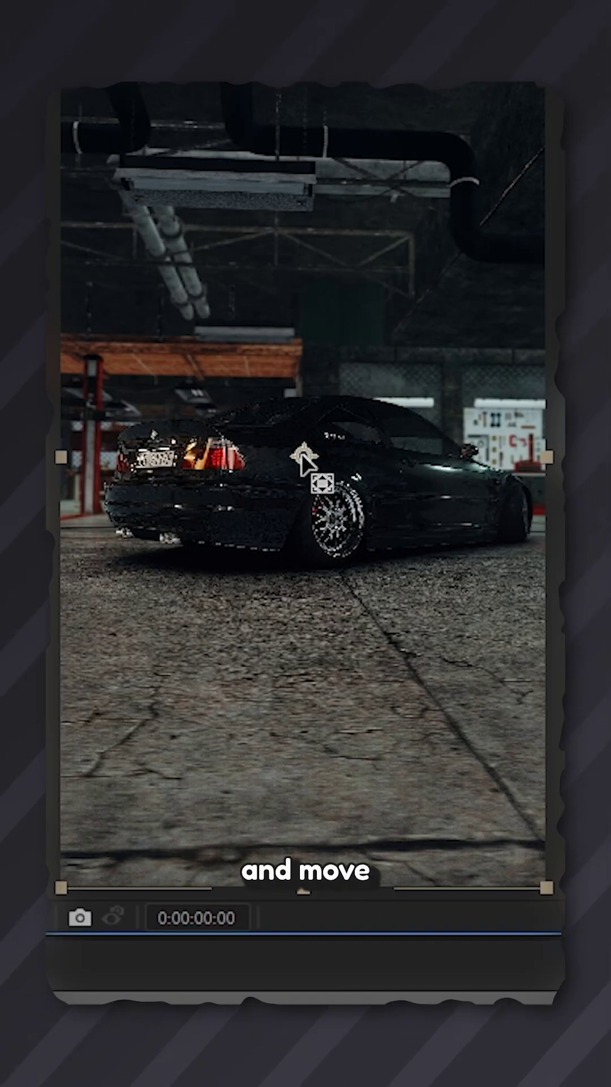
pyautogui.moveTo(303, 458); pyautogui.dragTo(519, 509)
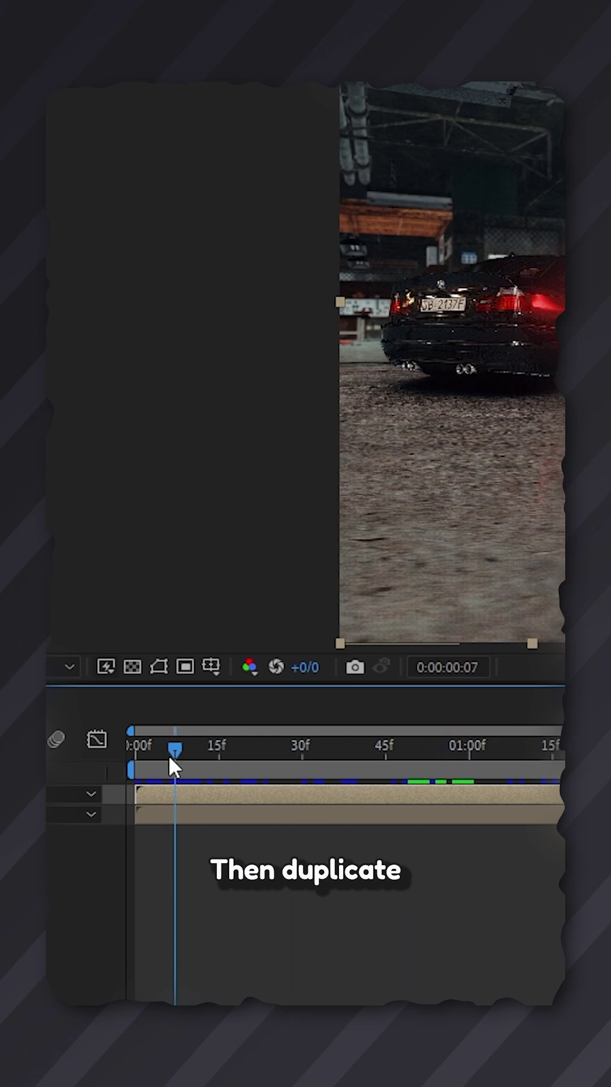
# - Duplicate the car layer into five stacked copies and select all of them
pyautogui.hotkey('ctrl', 'd')
pyautogui.hotkey('ctrl', 'd')
pyautogui.hotkey('ctrl', 'd')
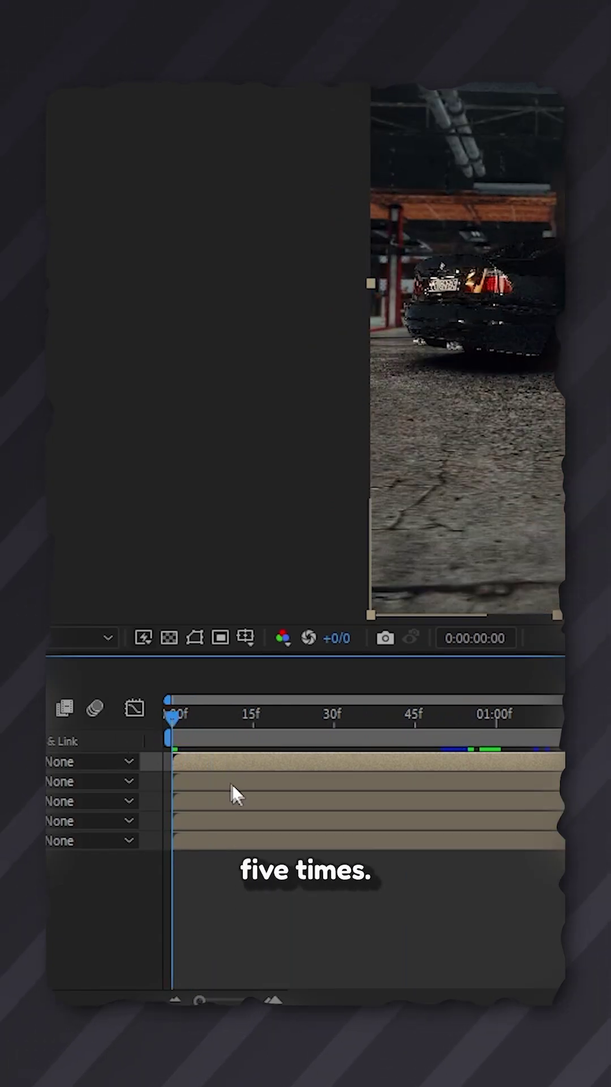
pyautogui.click(208, 774)
pyautogui.keyDown('shift'); pyautogui.click(220, 822); pyautogui.keyUp('shift')
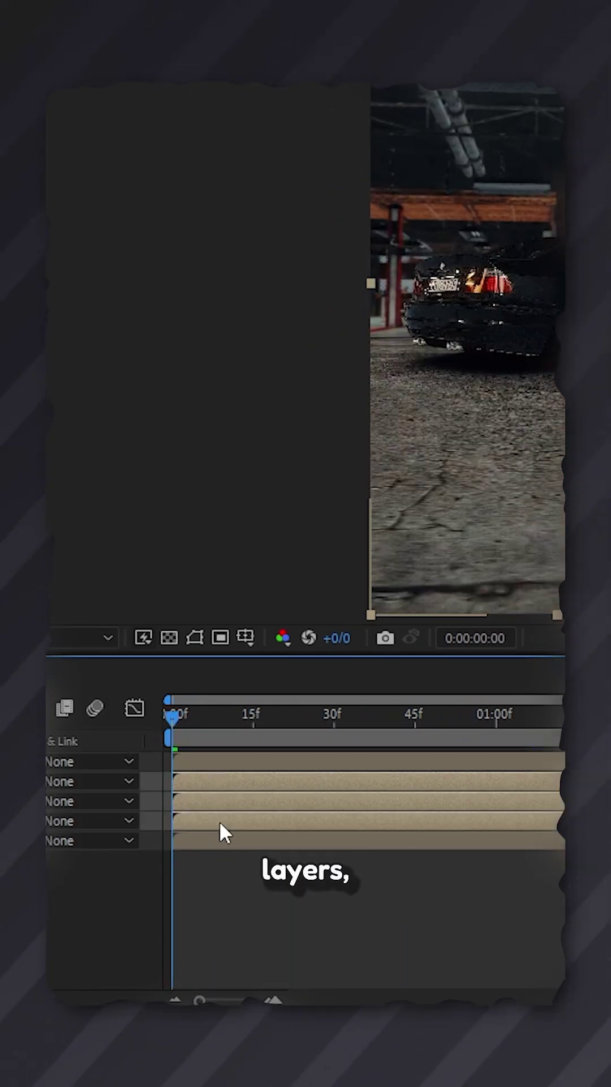
# - Add Rotation keyframes at 2:00 on car layers 2–4, then move the playhead to 1:00
pyautogui.press('r')
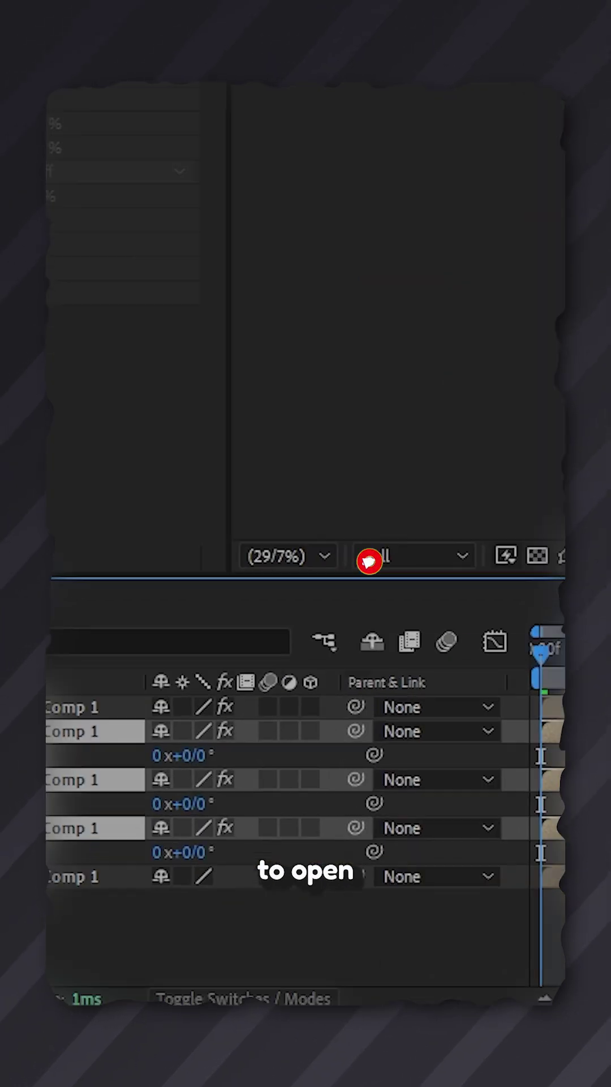
pyautogui.click(246, 705)
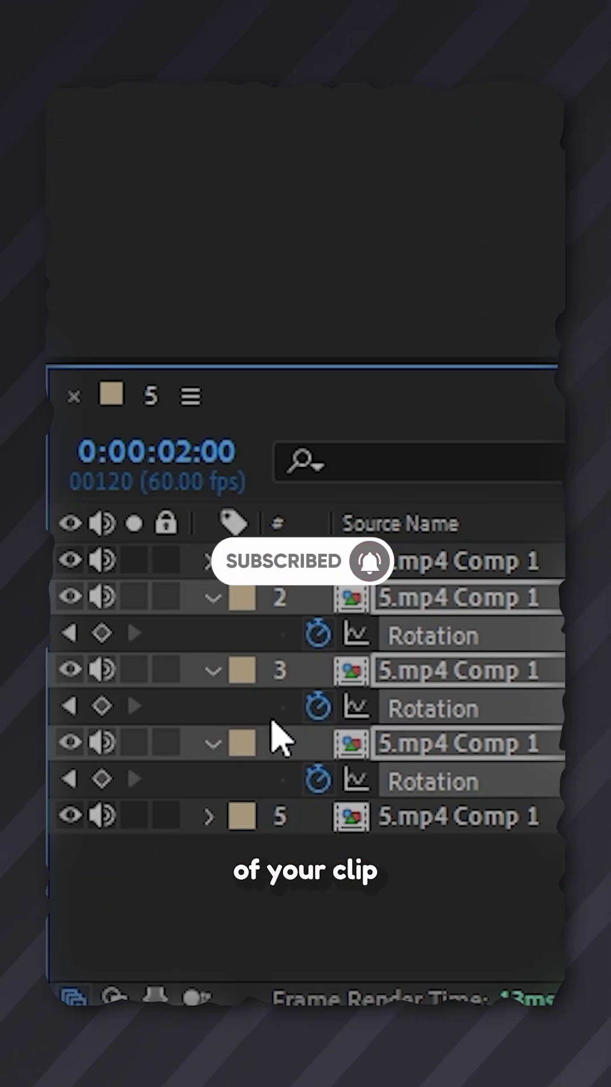
pyautogui.click(103, 634)
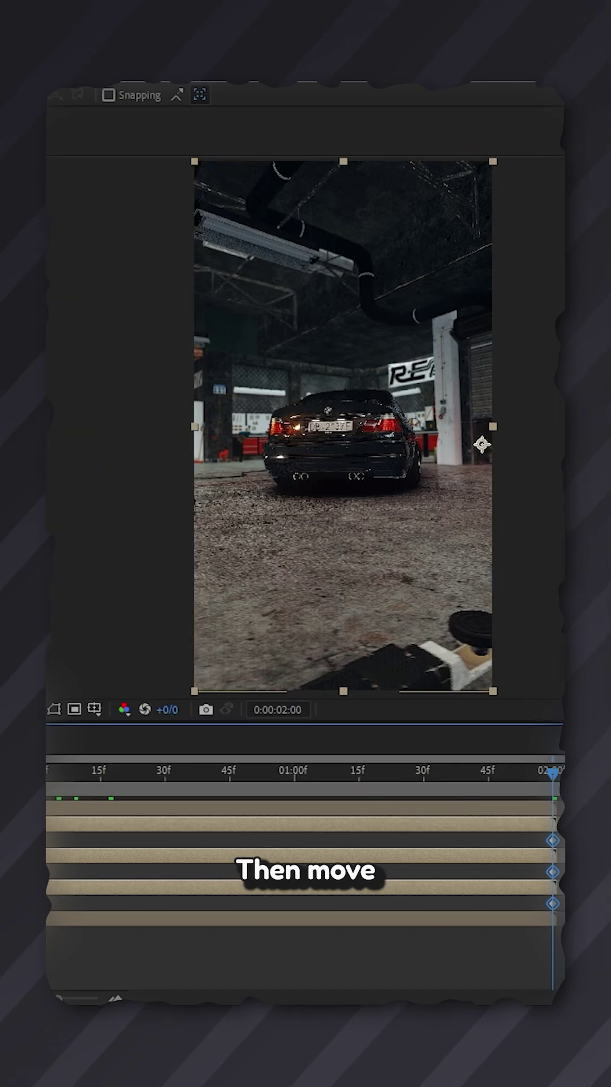
pyautogui.moveTo(555, 773); pyautogui.dragTo(291, 785)
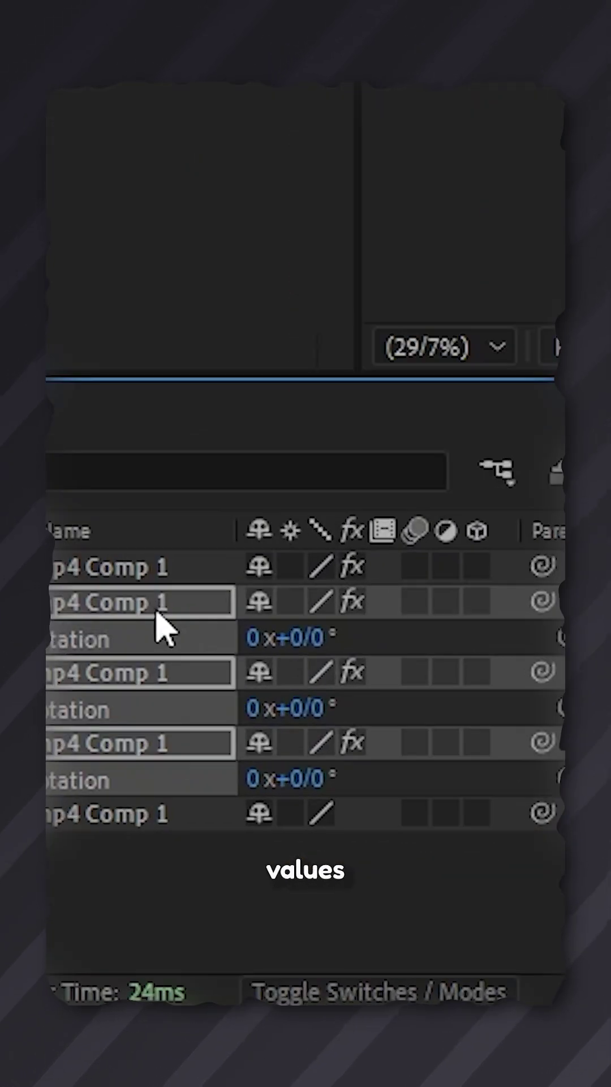
# - Set the three car copies' rotations to 10, 20 and 30 degrees
pyautogui.click(306, 639)
pyautogui.write('10')
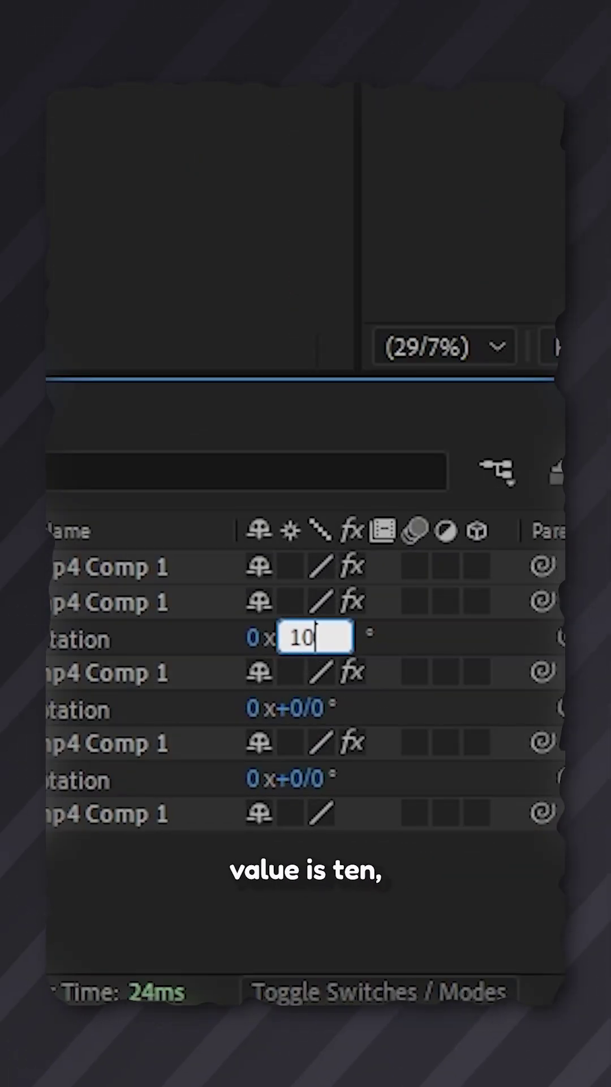
pyautogui.press('Return')
pyautogui.click(306, 707)
pyautogui.write('20')
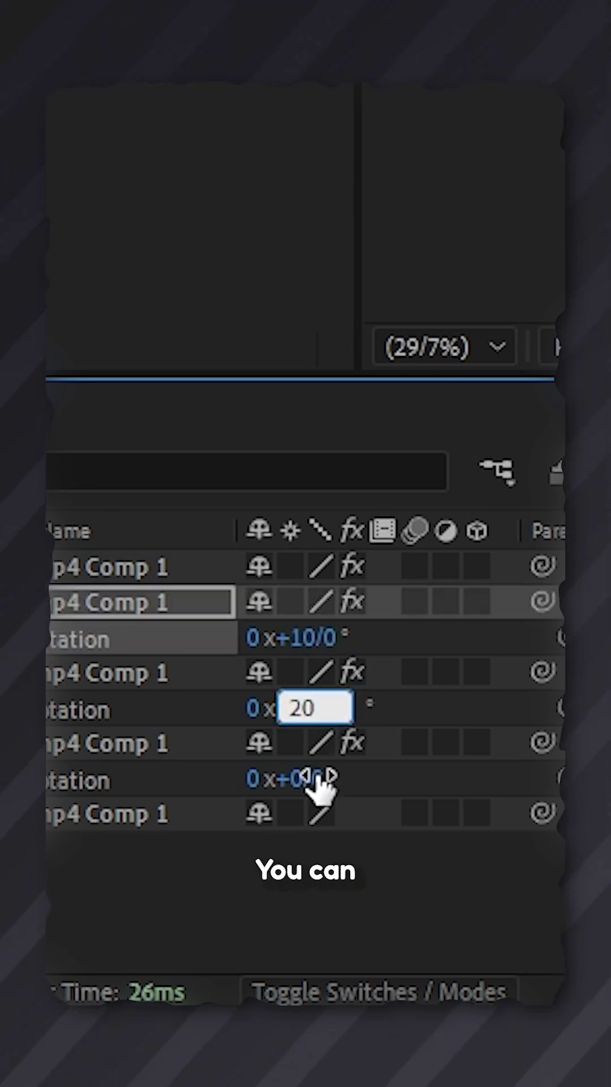
pyautogui.click(310, 778)
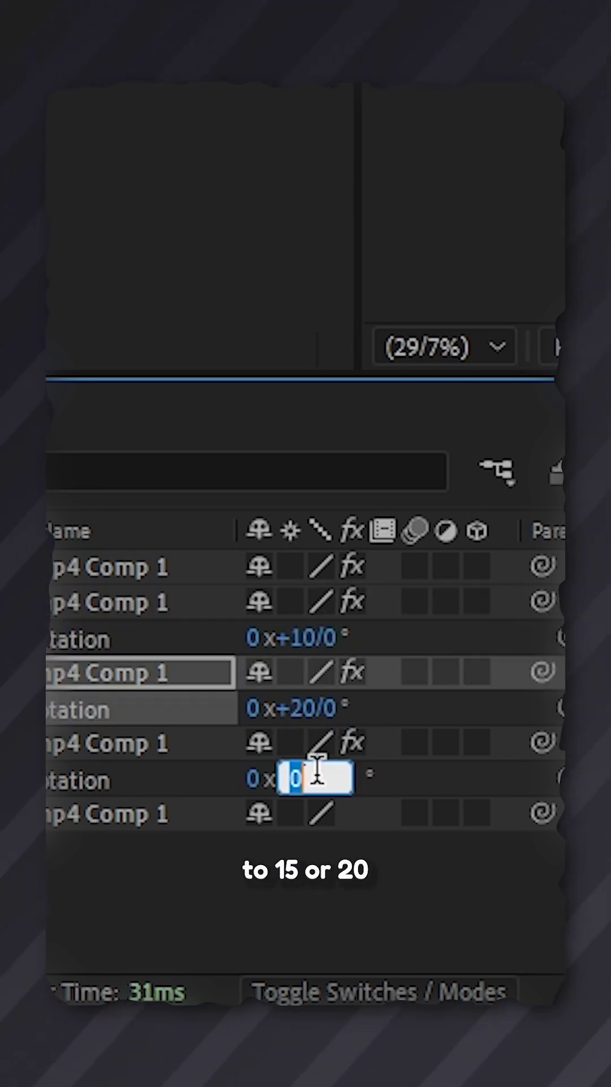
pyautogui.write('30')
pyautogui.press('Return')
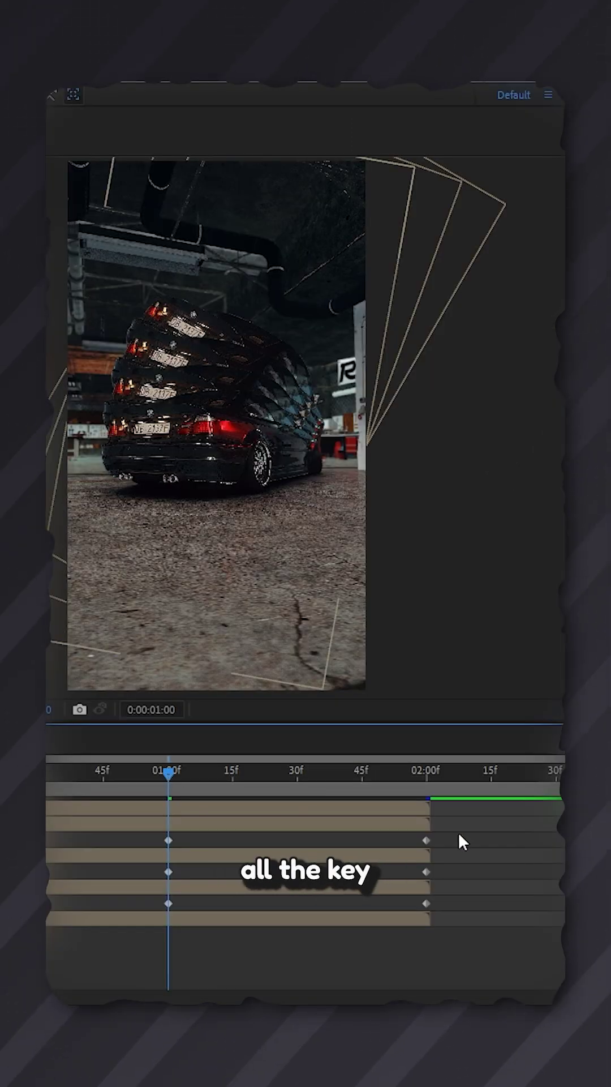
# - Apply Easy Ease to all rotation keyframes and view them in the speed graph
pyautogui.moveTo(510, 815); pyautogui.dragTo(110, 905)
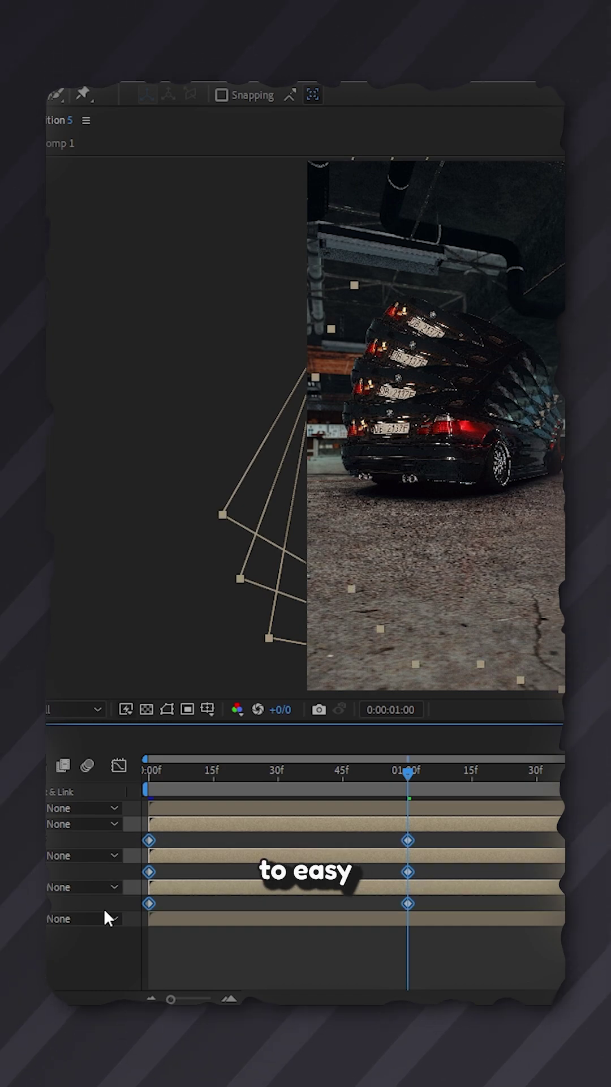
pyautogui.press('F9')
pyautogui.click(119, 764)
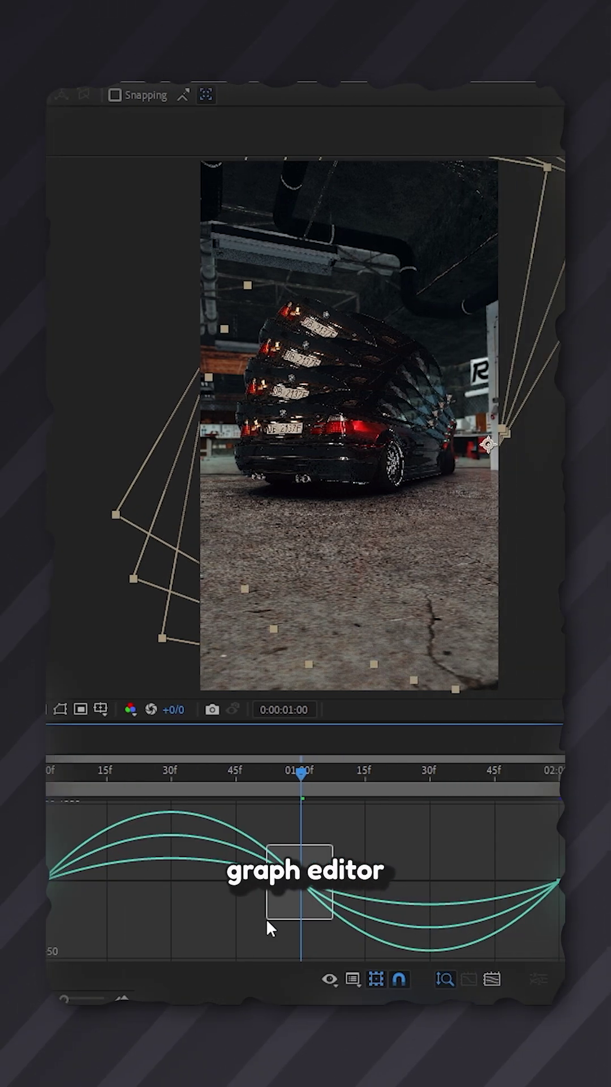
pyautogui.rightClick(149, 767)
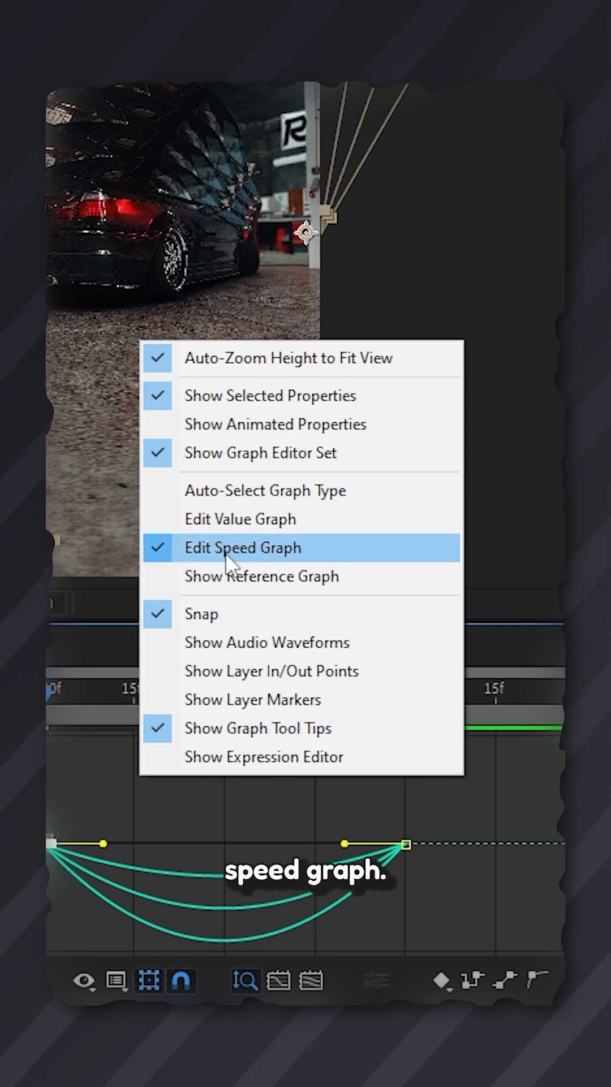
pyautogui.click(228, 552)
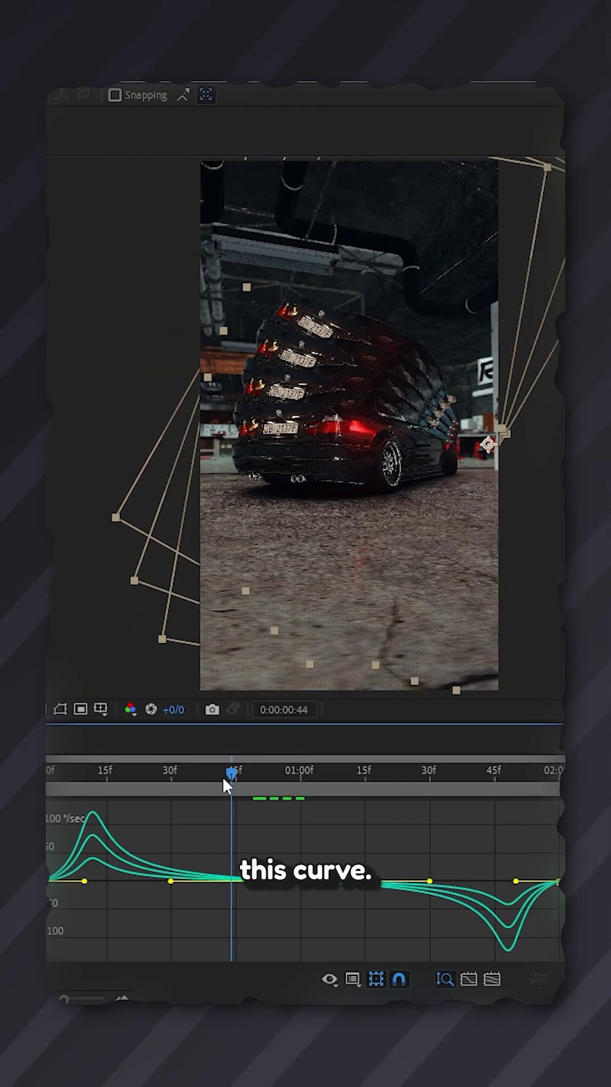